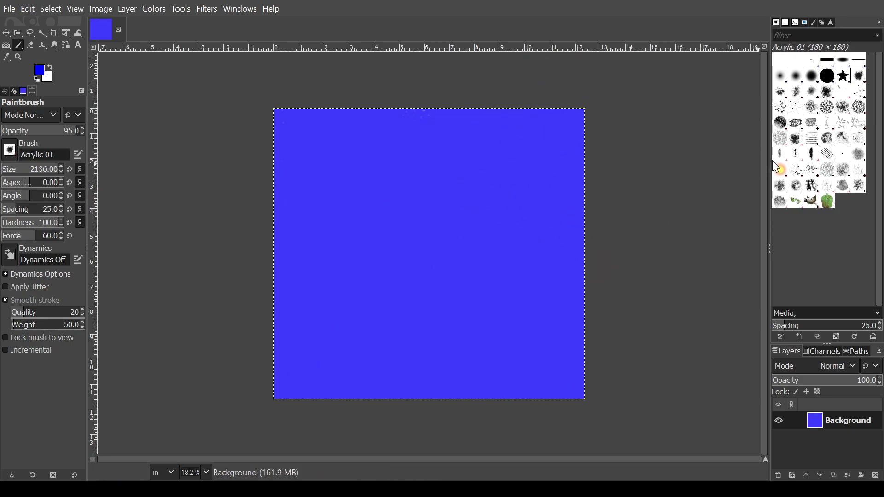
click(828, 172)
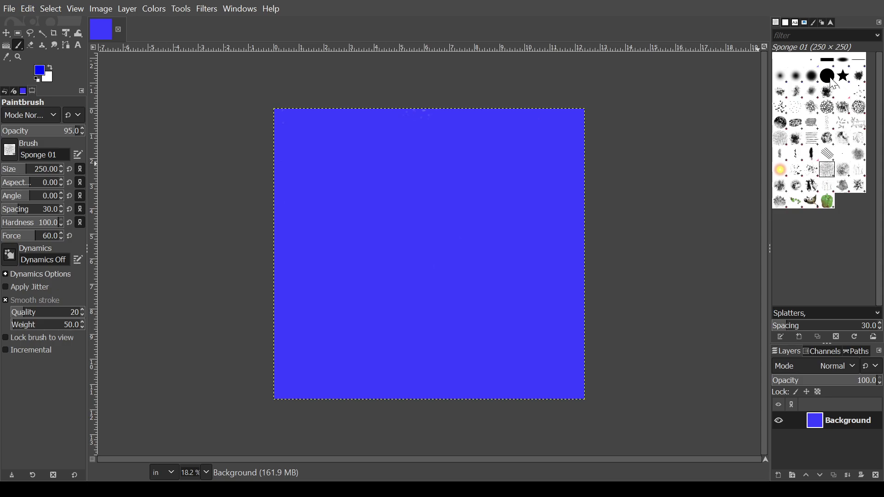
click(830, 109)
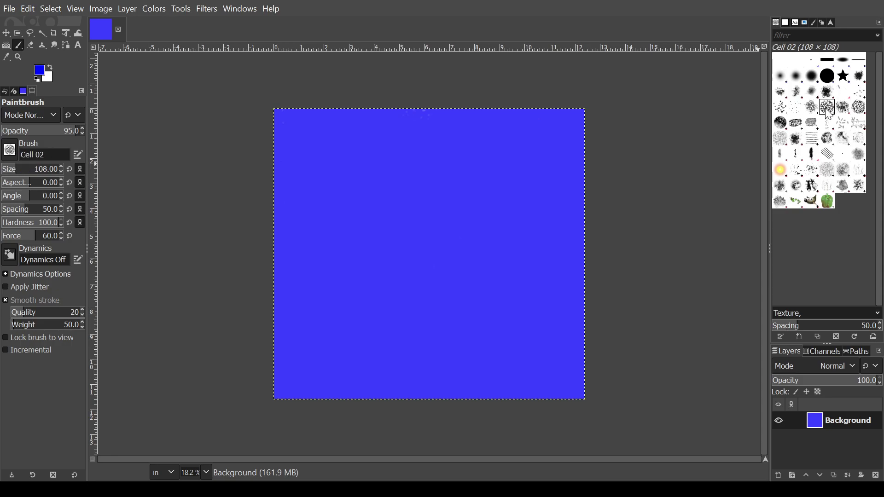
click(812, 110)
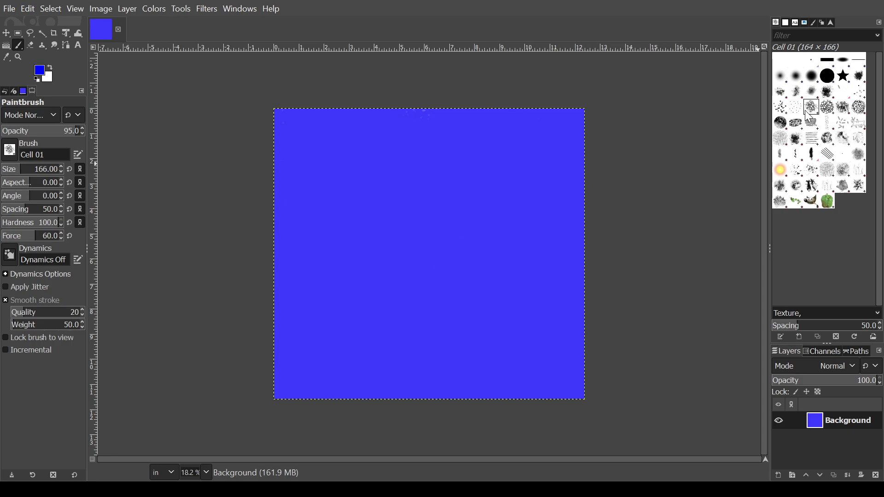
Step: Set up the 2. Hardness 050 paintbrush with an orange foreground colour, opacity 48 and size 60
click(797, 76)
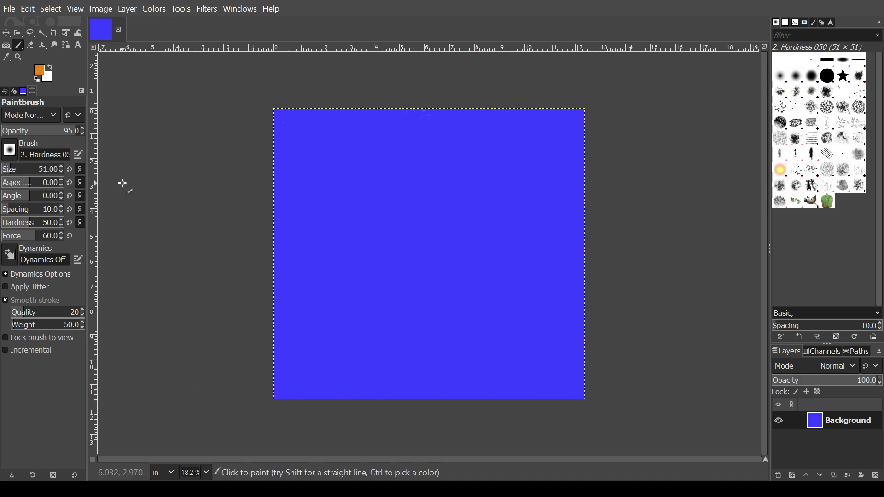
click(82, 135)
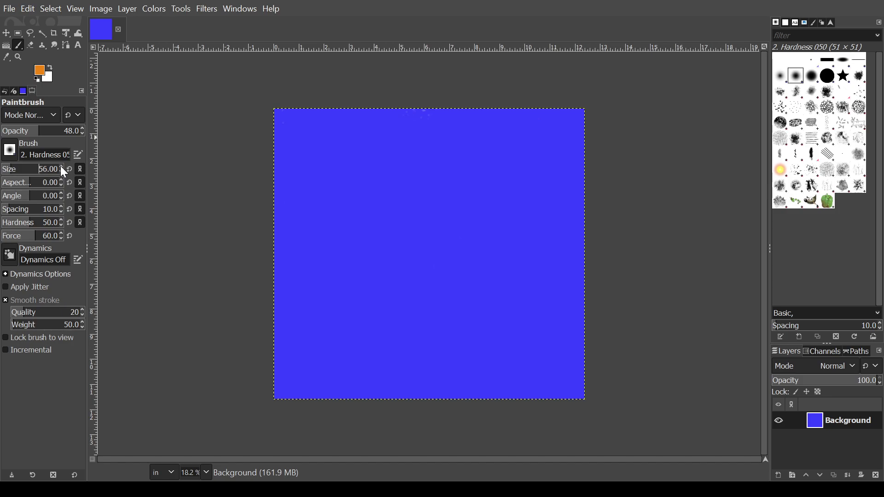
scroll(61, 167, up, 3)
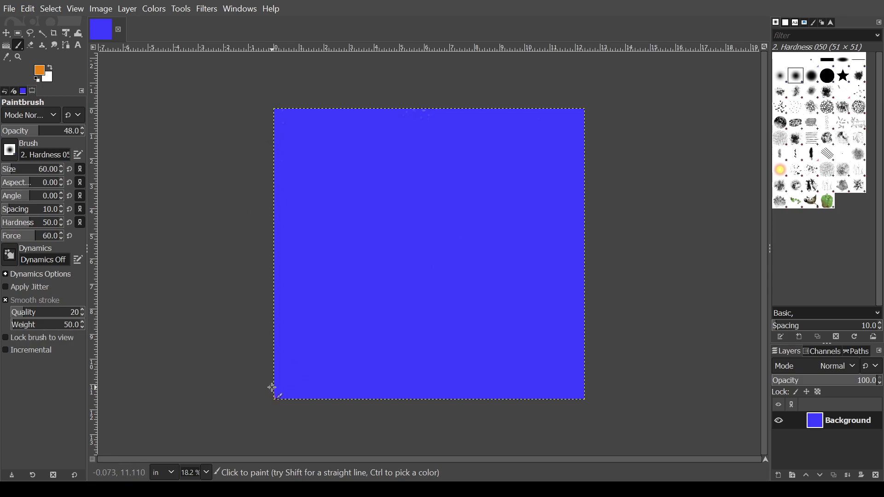
Step: Paint orange freehand contour lines, zigzags and nested curves across the whole blue canvas
mouse_move(279, 398)
mouse_down()
mouse_move(269, 368)
mouse_move(268, 290)
mouse_move(270, 363)
mouse_move(277, 377)
mouse_move(285, 372)
mouse_move(275, 367)
mouse_move(289, 326)
mouse_move(278, 366)
mouse_move(297, 355)
mouse_move(288, 392)
mouse_move(300, 414)
mouse_move(321, 304)
mouse_move(333, 305)
mouse_move(330, 407)
mouse_move(359, 337)
mouse_move(350, 370)
mouse_move(385, 341)
mouse_move(375, 310)
mouse_move(354, 323)
mouse_move(354, 299)
mouse_move(366, 277)
mouse_move(399, 269)
mouse_move(401, 353)
mouse_move(363, 382)
mouse_move(367, 423)
mouse_up()
mouse_move(402, 376)
mouse_down()
mouse_move(428, 339)
mouse_move(420, 257)
mouse_move(406, 232)
mouse_move(355, 253)
mouse_move(343, 302)
mouse_move(335, 272)
mouse_move(316, 274)
mouse_move(302, 330)
mouse_move(297, 281)
mouse_move(263, 335)
mouse_up()
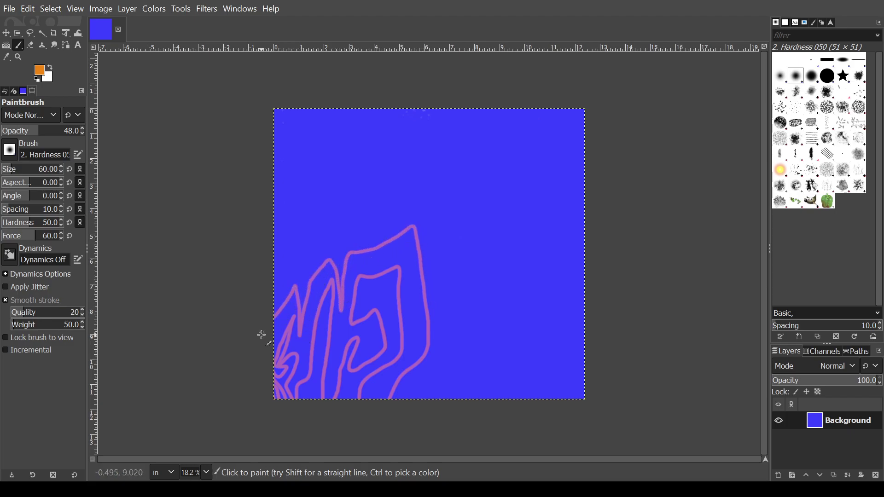
mouse_move(276, 277)
mouse_down()
mouse_move(355, 211)
mouse_move(320, 224)
mouse_move(309, 207)
mouse_move(259, 267)
mouse_move(299, 198)
mouse_move(387, 201)
mouse_move(333, 247)
mouse_move(404, 218)
mouse_move(464, 161)
mouse_move(431, 152)
mouse_move(336, 182)
mouse_move(334, 165)
mouse_move(273, 209)
mouse_move(262, 227)
mouse_up()
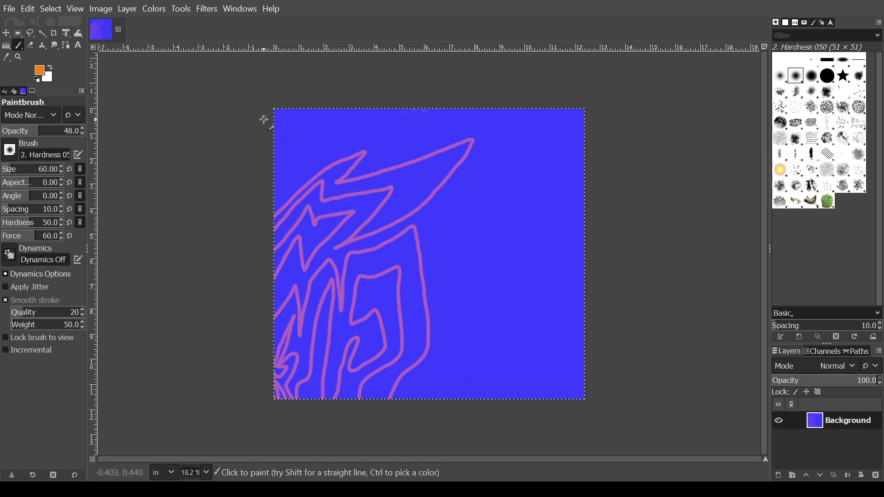
mouse_move(314, 104)
mouse_down()
mouse_move(266, 157)
mouse_move(258, 180)
mouse_move(283, 175)
mouse_move(267, 210)
mouse_move(297, 175)
mouse_move(287, 166)
mouse_move(271, 171)
mouse_move(272, 161)
mouse_move(308, 132)
mouse_up()
mouse_move(322, 99)
mouse_down()
mouse_move(324, 133)
mouse_move(310, 168)
mouse_move(267, 217)
mouse_up()
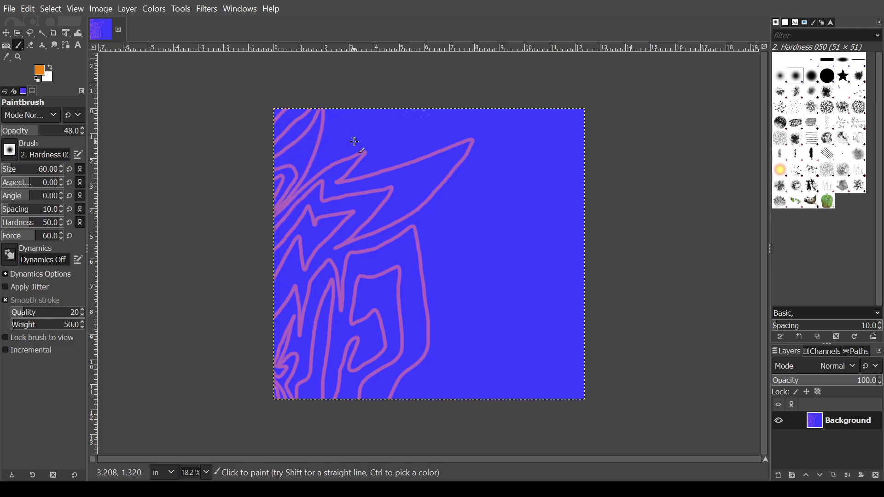
mouse_move(332, 165)
mouse_down()
mouse_move(357, 153)
mouse_move(361, 112)
mouse_move(344, 99)
mouse_move(329, 150)
mouse_move(300, 188)
mouse_up()
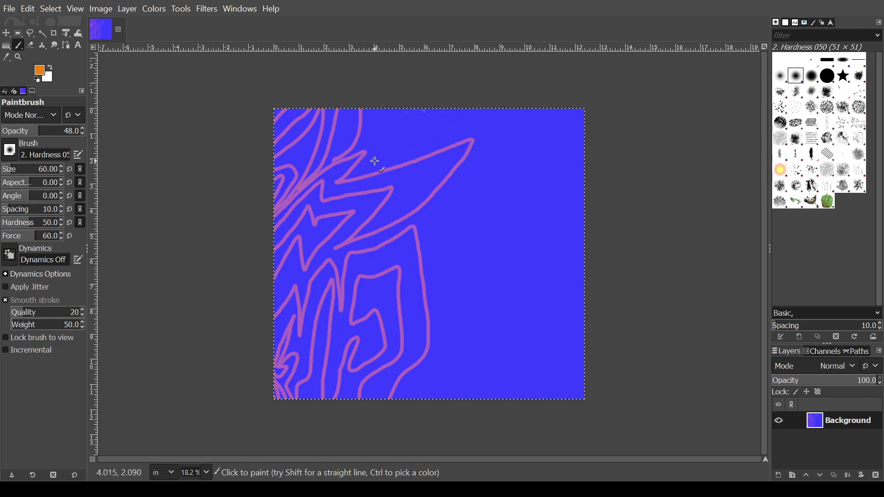
mouse_move(575, 99)
mouse_down()
mouse_move(440, 128)
mouse_move(382, 168)
mouse_move(350, 176)
mouse_move(436, 99)
mouse_move(419, 103)
mouse_move(383, 116)
mouse_move(319, 175)
mouse_up()
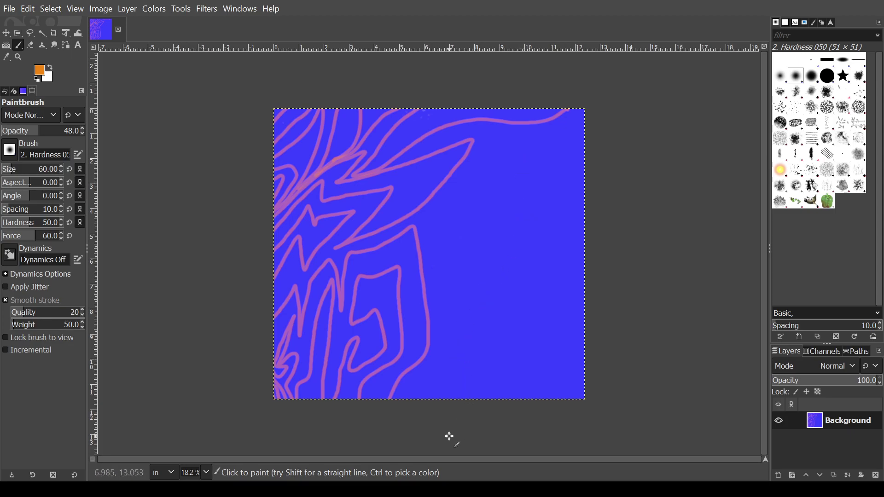
mouse_move(415, 402)
mouse_down()
mouse_move(427, 393)
mouse_move(416, 373)
mouse_move(426, 361)
mouse_move(445, 398)
mouse_move(430, 266)
mouse_move(440, 266)
mouse_move(458, 321)
mouse_move(455, 403)
mouse_move(469, 394)
mouse_move(462, 270)
mouse_move(448, 241)
mouse_move(435, 228)
mouse_move(427, 233)
mouse_move(431, 213)
mouse_move(470, 263)
mouse_move(484, 330)
mouse_move(480, 400)
mouse_move(491, 410)
mouse_move(493, 373)
mouse_move(509, 386)
mouse_move(494, 327)
mouse_move(519, 358)
mouse_move(519, 389)
mouse_move(504, 398)
mouse_move(529, 361)
mouse_move(512, 325)
mouse_move(496, 318)
mouse_move(476, 252)
mouse_move(536, 329)
mouse_move(550, 407)
mouse_move(568, 406)
mouse_move(538, 307)
mouse_move(459, 212)
mouse_move(479, 154)
mouse_move(475, 189)
mouse_move(550, 306)
mouse_move(578, 373)
mouse_move(590, 355)
mouse_move(565, 304)
mouse_move(581, 274)
mouse_move(580, 253)
mouse_move(528, 233)
mouse_move(502, 184)
mouse_move(493, 137)
mouse_move(519, 167)
mouse_move(535, 222)
mouse_move(582, 218)
mouse_move(607, 177)
mouse_move(603, 114)
mouse_move(587, 104)
mouse_move(570, 126)
mouse_move(533, 138)
mouse_move(555, 199)
mouse_move(592, 178)
mouse_move(543, 159)
mouse_move(586, 124)
mouse_up()
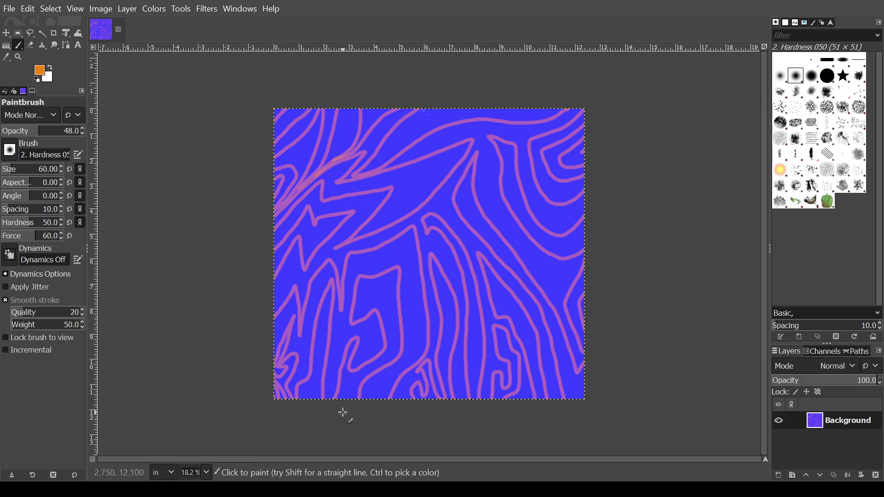
mouse_move(363, 376)
mouse_down()
mouse_move(395, 320)
mouse_move(391, 297)
mouse_move(374, 280)
mouse_move(358, 291)
mouse_move(358, 310)
mouse_move(378, 304)
mouse_move(402, 377)
mouse_up()
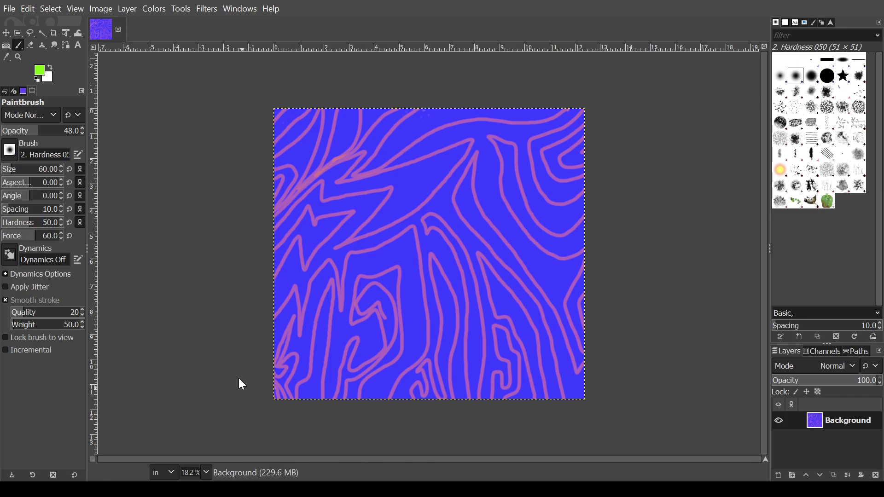
Step: Paint bright green lines alongside the existing contour lines across the whole canvas, using opacity 40 and brush size 55
scroll(83, 135, down, 7)
scroll(83, 134, down, 1)
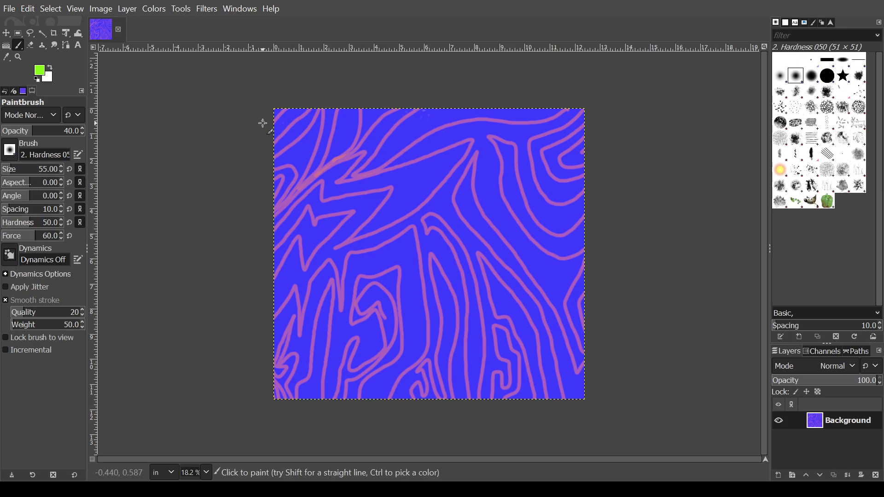
mouse_move(277, 114)
mouse_down()
mouse_move(296, 97)
mouse_move(265, 143)
mouse_move(307, 103)
mouse_move(314, 109)
mouse_move(267, 162)
mouse_move(323, 102)
mouse_move(317, 126)
mouse_move(272, 167)
mouse_move(295, 161)
mouse_move(293, 189)
mouse_move(317, 134)
mouse_up()
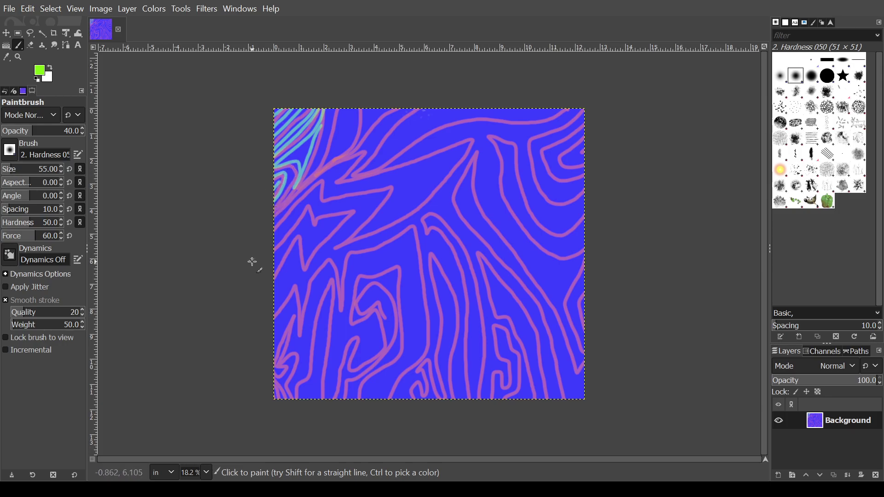
mouse_move(261, 241)
mouse_down()
mouse_move(328, 169)
mouse_move(360, 153)
mouse_move(326, 196)
mouse_move(404, 181)
mouse_move(359, 233)
mouse_move(371, 229)
mouse_move(434, 190)
mouse_move(466, 145)
mouse_move(375, 179)
mouse_move(335, 181)
mouse_move(372, 147)
mouse_up()
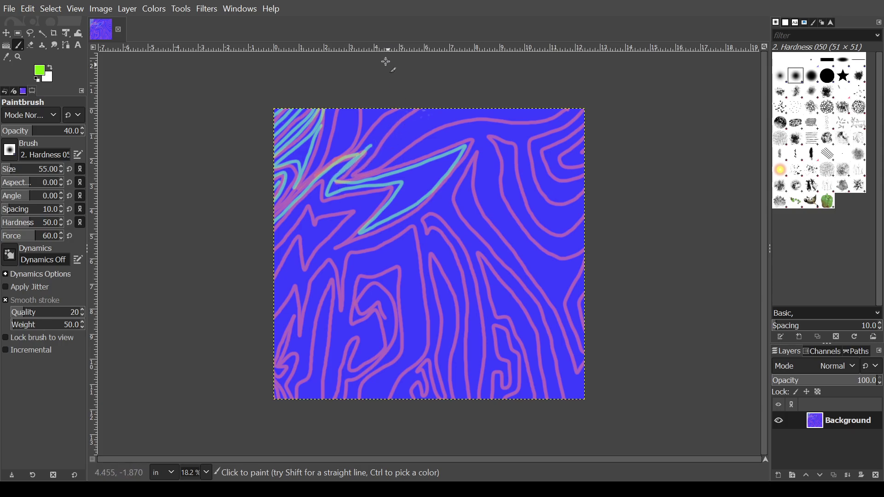
drag(330, 110, 306, 178)
mouse_move(347, 104)
mouse_down()
mouse_move(327, 159)
mouse_move(350, 141)
mouse_move(367, 108)
mouse_up()
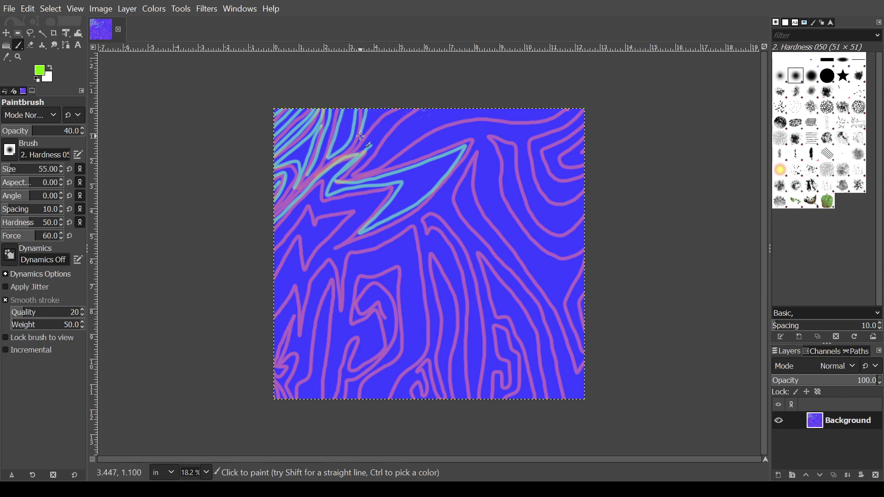
drag(404, 109, 347, 181)
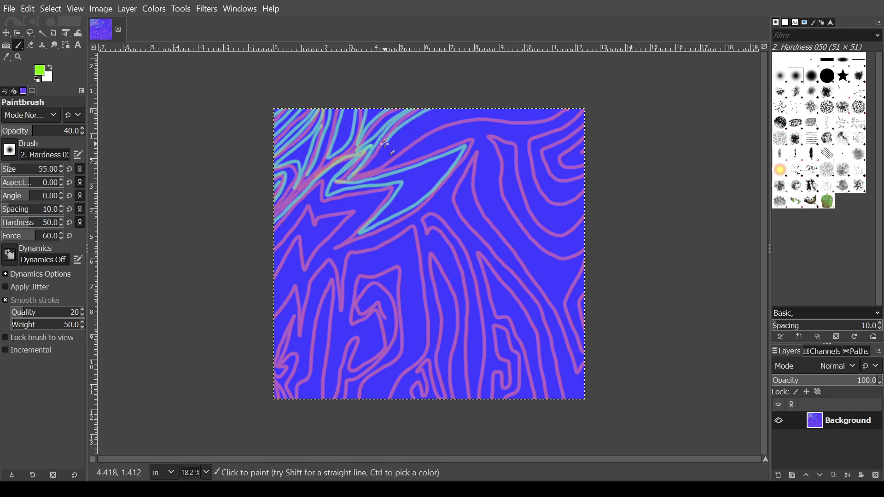
mouse_move(373, 170)
mouse_down()
mouse_move(454, 119)
mouse_move(575, 109)
mouse_up()
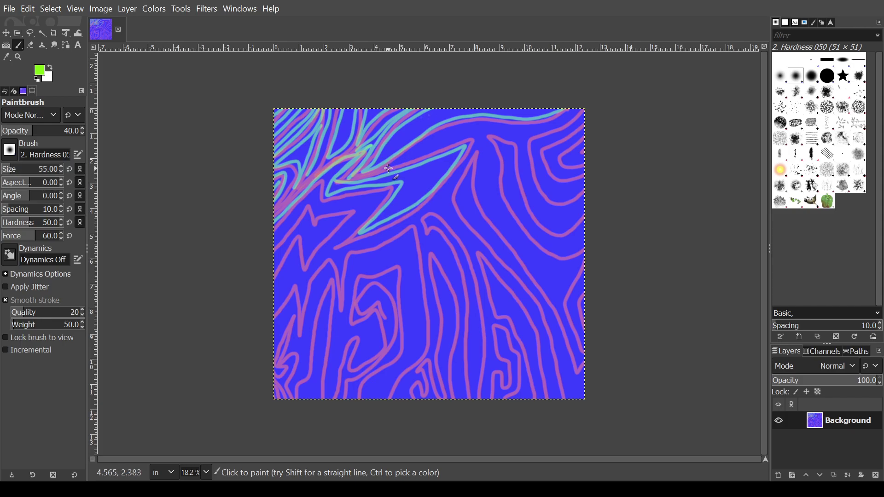
mouse_move(386, 171)
mouse_down()
mouse_move(468, 122)
mouse_move(550, 123)
mouse_move(581, 101)
mouse_move(531, 138)
mouse_move(527, 156)
mouse_move(535, 194)
mouse_move(570, 209)
mouse_move(589, 183)
mouse_move(570, 198)
mouse_move(550, 195)
mouse_move(534, 146)
mouse_move(587, 112)
mouse_move(589, 125)
mouse_move(547, 153)
mouse_move(560, 178)
mouse_move(589, 169)
mouse_move(560, 164)
mouse_move(592, 135)
mouse_move(584, 157)
mouse_up()
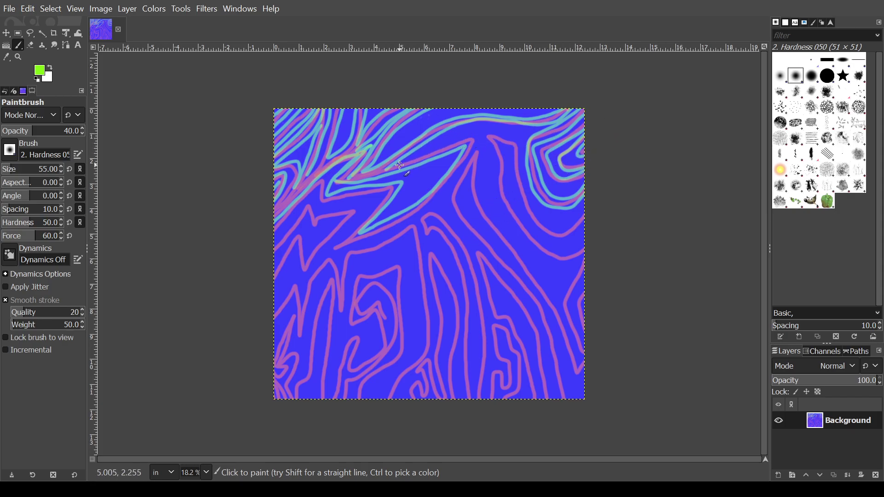
mouse_move(396, 166)
mouse_down()
mouse_move(475, 137)
mouse_move(432, 201)
mouse_move(376, 239)
mouse_move(329, 251)
mouse_move(388, 189)
mouse_move(336, 202)
mouse_move(317, 197)
mouse_move(318, 188)
mouse_move(264, 252)
mouse_move(310, 202)
mouse_move(315, 216)
mouse_move(358, 211)
mouse_move(300, 275)
mouse_move(294, 243)
mouse_move(268, 298)
mouse_move(262, 286)
mouse_move(287, 248)
mouse_move(304, 237)
mouse_move(308, 255)
mouse_move(334, 221)
mouse_move(319, 231)
mouse_move(309, 220)
mouse_move(269, 265)
mouse_up()
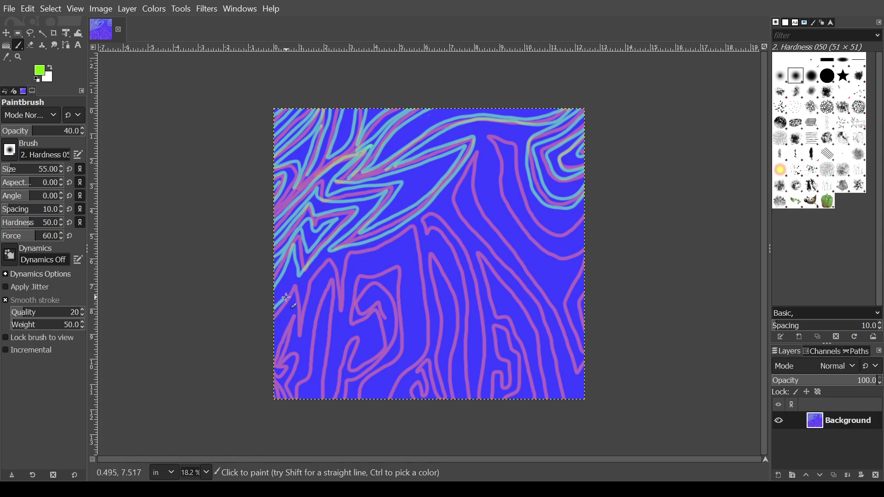
mouse_move(304, 302)
mouse_down()
mouse_move(331, 255)
mouse_move(341, 282)
mouse_move(345, 251)
mouse_move(416, 223)
mouse_move(432, 352)
mouse_move(393, 405)
mouse_move(383, 406)
mouse_move(423, 350)
mouse_move(407, 236)
mouse_move(353, 265)
mouse_move(342, 320)
mouse_move(327, 270)
mouse_move(302, 337)
mouse_move(296, 344)
mouse_move(289, 303)
mouse_move(272, 331)
mouse_up()
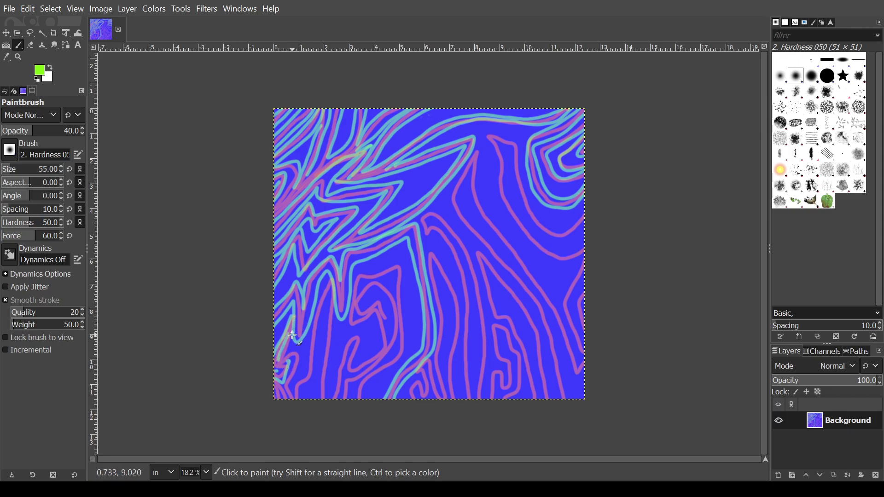
mouse_move(292, 390)
mouse_down()
mouse_move(305, 375)
mouse_move(324, 291)
mouse_move(331, 299)
mouse_move(301, 399)
mouse_move(315, 396)
mouse_move(333, 283)
mouse_up()
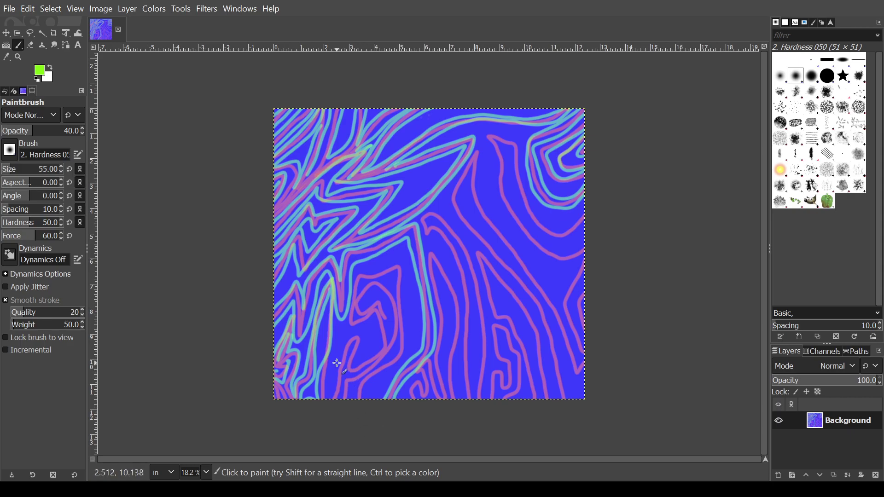
mouse_move(330, 391)
mouse_down()
mouse_move(336, 314)
mouse_move(349, 326)
mouse_move(339, 358)
mouse_move(377, 321)
mouse_move(376, 350)
mouse_move(355, 365)
mouse_move(352, 339)
mouse_up()
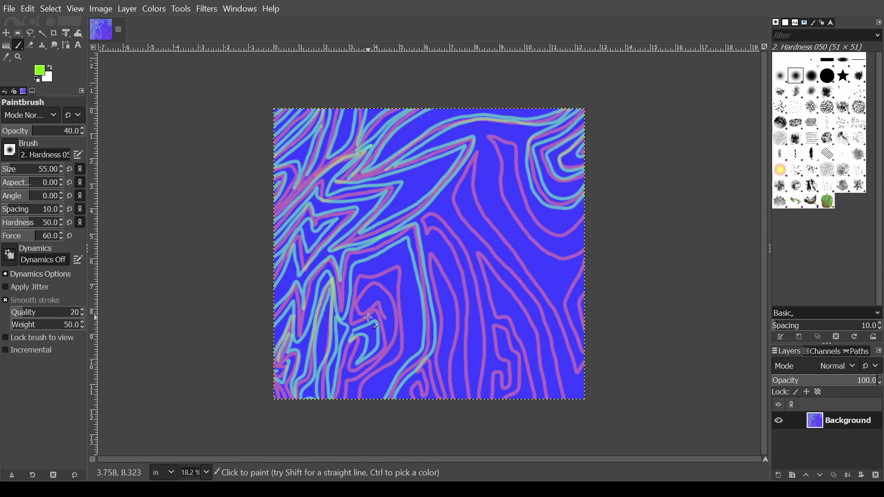
mouse_move(375, 295)
mouse_down()
mouse_move(366, 317)
mouse_move(371, 295)
mouse_move(386, 291)
mouse_move(391, 341)
mouse_move(367, 286)
mouse_move(385, 280)
mouse_move(397, 302)
mouse_up()
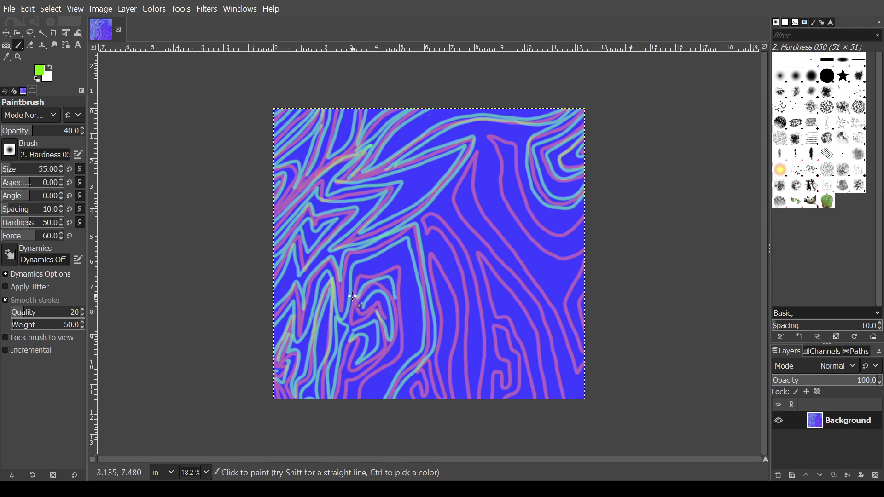
mouse_move(367, 401)
mouse_down()
mouse_move(399, 357)
mouse_move(405, 326)
mouse_move(389, 267)
mouse_up()
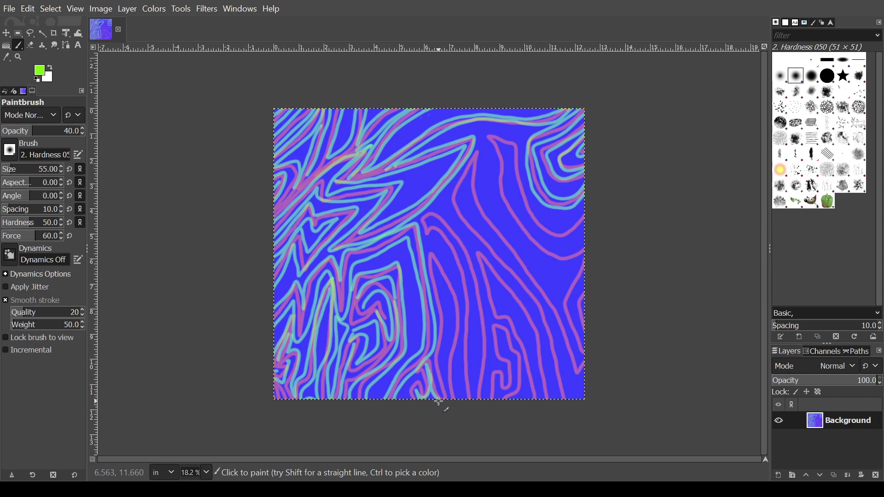
mouse_move(452, 400)
mouse_down()
mouse_move(437, 275)
mouse_move(447, 297)
mouse_move(456, 414)
mouse_move(462, 318)
mouse_move(431, 236)
mouse_move(460, 276)
mouse_move(462, 391)
mouse_move(474, 409)
mouse_move(472, 275)
mouse_move(452, 239)
mouse_move(426, 222)
mouse_move(455, 230)
mouse_move(472, 270)
mouse_move(487, 348)
mouse_move(486, 405)
mouse_move(504, 368)
mouse_move(491, 342)
mouse_move(496, 323)
mouse_move(512, 334)
mouse_move(525, 401)
mouse_move(505, 399)
mouse_up()
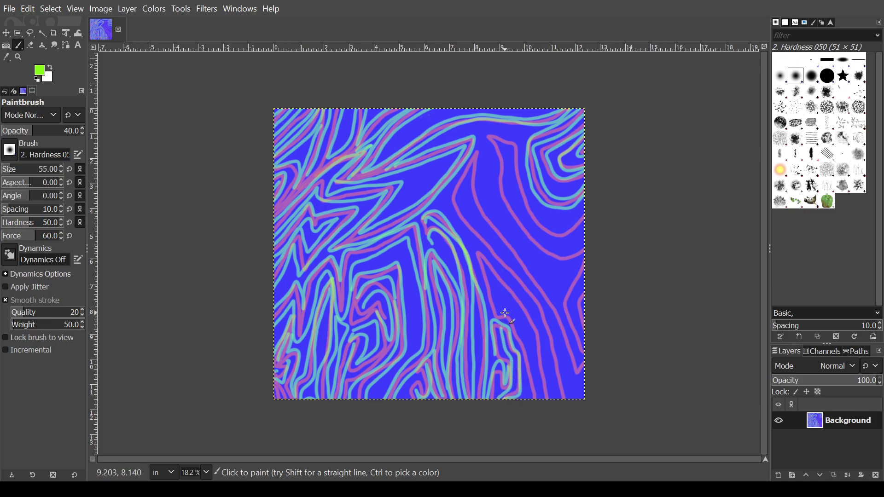
mouse_move(492, 319)
mouse_down()
mouse_move(475, 247)
mouse_move(503, 270)
mouse_move(538, 326)
mouse_move(552, 404)
mouse_up()
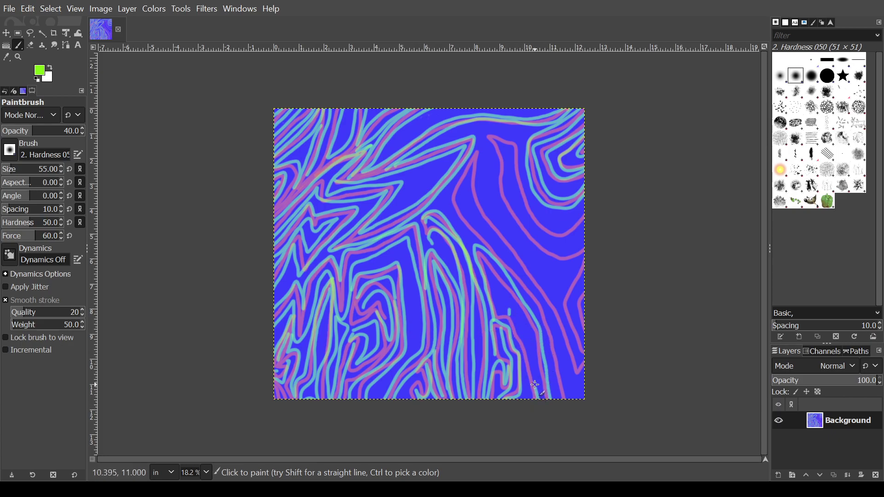
mouse_move(499, 312)
mouse_down()
mouse_move(481, 261)
mouse_move(527, 316)
mouse_move(551, 407)
mouse_up()
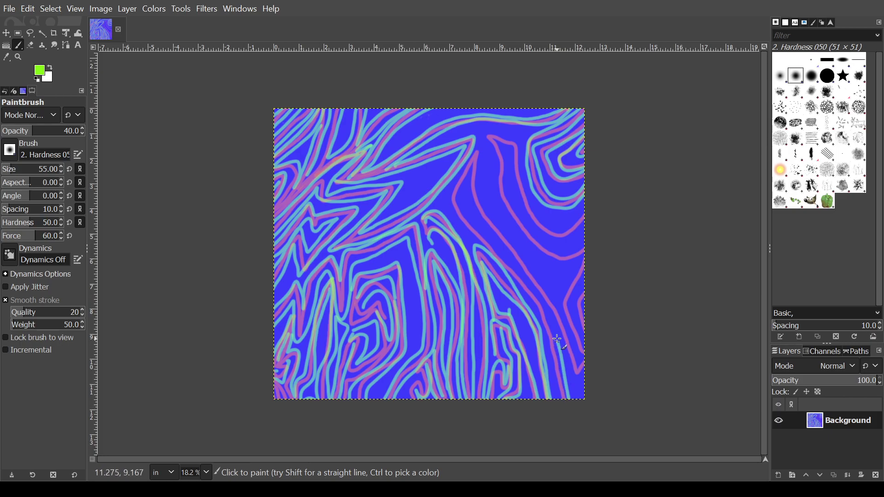
mouse_move(513, 274)
mouse_down()
mouse_move(459, 198)
mouse_move(472, 166)
mouse_move(475, 209)
mouse_move(544, 298)
mouse_move(576, 380)
mouse_move(589, 363)
mouse_move(586, 354)
mouse_move(578, 368)
mouse_move(580, 348)
mouse_move(560, 305)
mouse_move(579, 273)
mouse_up()
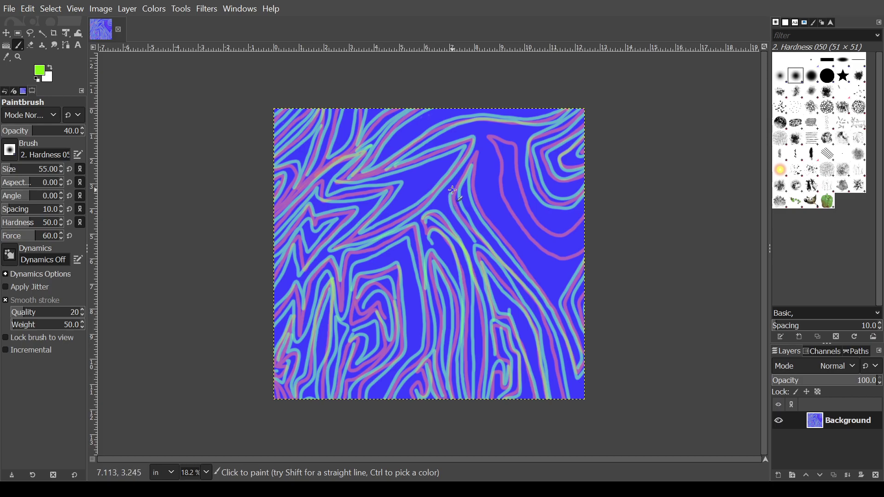
mouse_move(479, 148)
mouse_down()
mouse_move(476, 196)
mouse_move(552, 299)
mouse_move(583, 371)
mouse_up()
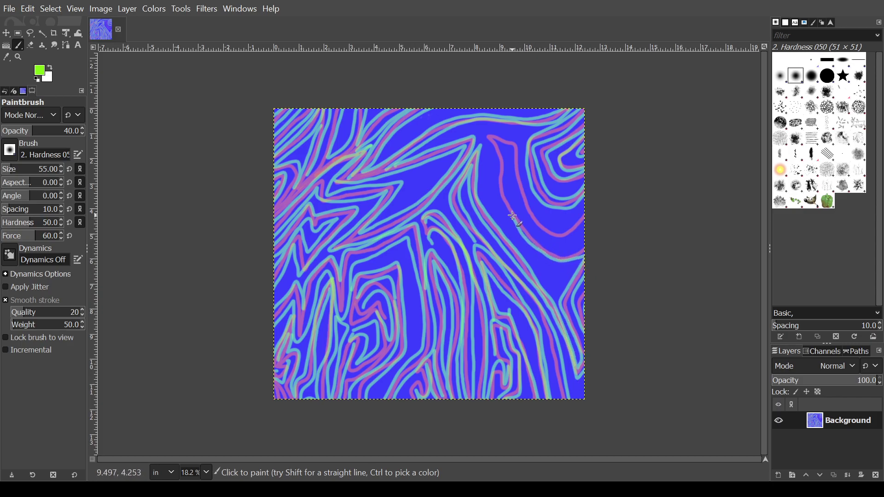
mouse_move(501, 185)
mouse_down()
mouse_move(487, 133)
mouse_move(512, 138)
mouse_move(534, 211)
mouse_move(563, 229)
mouse_move(591, 211)
mouse_move(557, 241)
mouse_move(532, 222)
mouse_move(509, 147)
mouse_move(502, 155)
mouse_move(512, 213)
mouse_move(538, 240)
mouse_move(567, 251)
mouse_move(592, 231)
mouse_move(607, 179)
mouse_up()
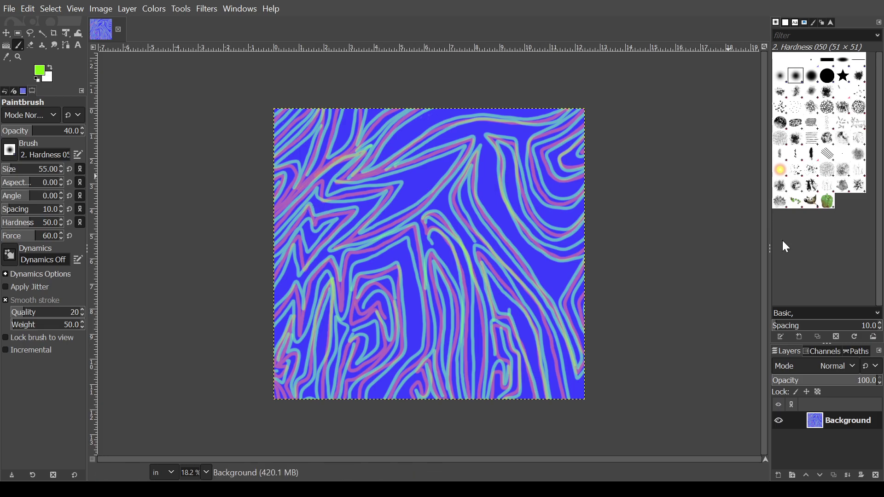
Step: Set up the Splats 01 brush with a red foreground colour, opacity 36 and size 640
click(798, 169)
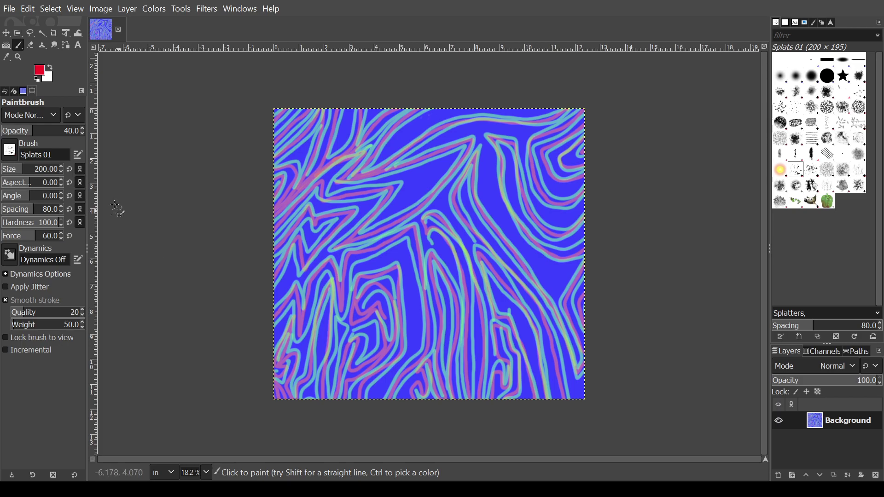
click(82, 133)
click(81, 133)
click(82, 133)
click(83, 135)
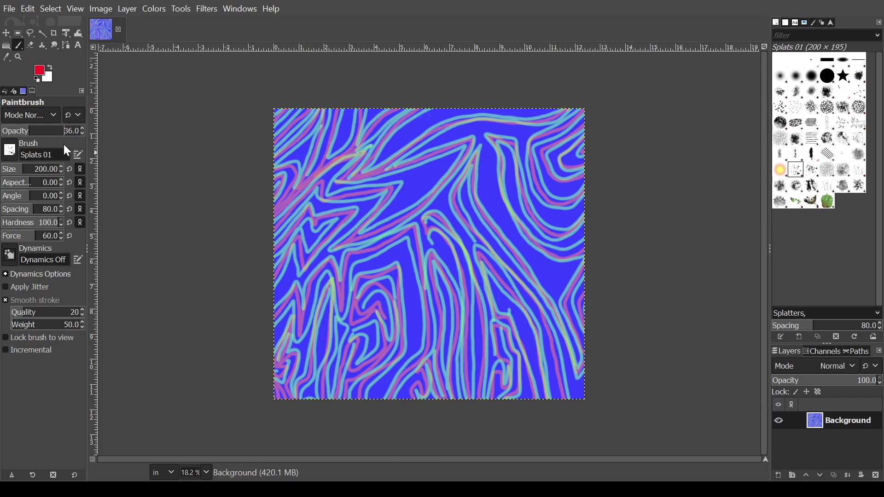
drag(39, 172, 48, 171)
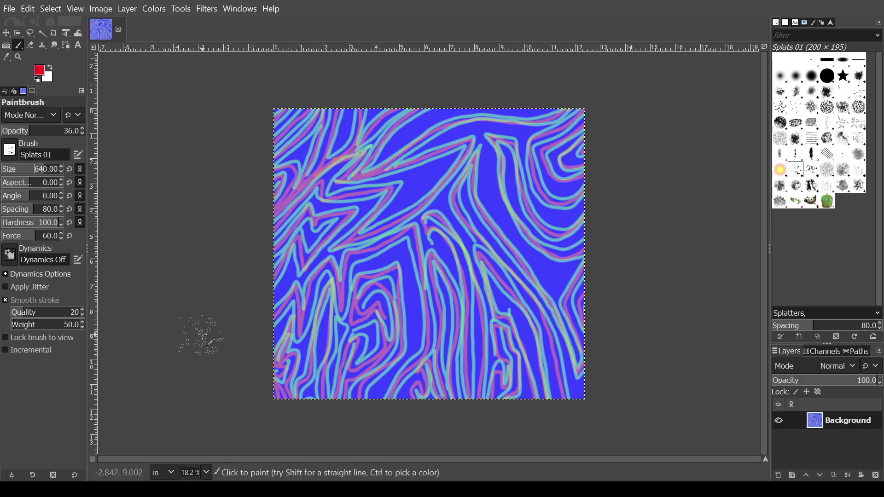
Step: Paint red splatter texture over the whole canvas with the Splats 01 brush at opacity 36 and size 640
mouse_move(272, 407)
mouse_down()
mouse_move(271, 362)
mouse_move(286, 304)
mouse_move(280, 155)
mouse_move(285, 116)
mouse_move(297, 104)
mouse_move(320, 117)
mouse_move(317, 221)
mouse_move(300, 291)
mouse_move(312, 321)
mouse_move(304, 396)
mouse_move(315, 400)
mouse_move(327, 382)
mouse_move(325, 282)
mouse_move(337, 284)
mouse_move(351, 313)
mouse_move(338, 400)
mouse_move(363, 395)
mouse_move(374, 373)
mouse_move(374, 333)
mouse_up()
mouse_move(394, 253)
mouse_down()
mouse_move(324, 263)
mouse_move(328, 246)
mouse_move(413, 198)
mouse_up()
mouse_move(474, 147)
mouse_down()
mouse_move(363, 184)
mouse_move(320, 178)
mouse_move(321, 157)
mouse_move(375, 118)
mouse_move(324, 114)
mouse_move(362, 103)
mouse_move(397, 111)
mouse_move(397, 131)
mouse_move(358, 167)
mouse_up()
mouse_move(577, 123)
mouse_down()
mouse_move(509, 91)
mouse_move(401, 89)
mouse_move(454, 118)
mouse_up()
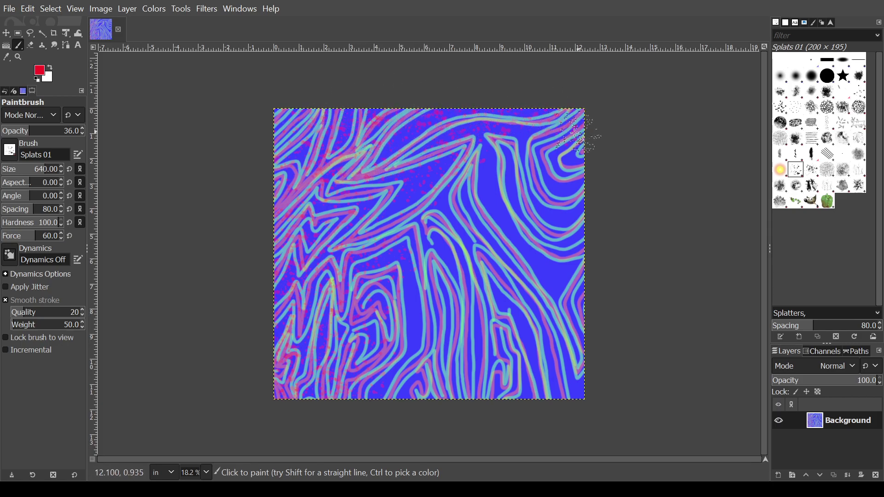
mouse_move(471, 186)
mouse_down()
mouse_move(578, 175)
mouse_move(529, 173)
mouse_move(463, 194)
mouse_move(364, 258)
mouse_move(397, 253)
mouse_move(512, 188)
mouse_move(598, 188)
mouse_move(526, 196)
mouse_move(464, 215)
mouse_move(357, 284)
mouse_up()
mouse_move(519, 216)
mouse_down()
mouse_move(595, 214)
mouse_move(473, 247)
mouse_move(364, 315)
mouse_move(351, 342)
mouse_move(456, 277)
mouse_move(564, 236)
mouse_up()
mouse_move(536, 265)
mouse_down()
mouse_move(573, 279)
mouse_move(582, 397)
mouse_move(556, 367)
mouse_up()
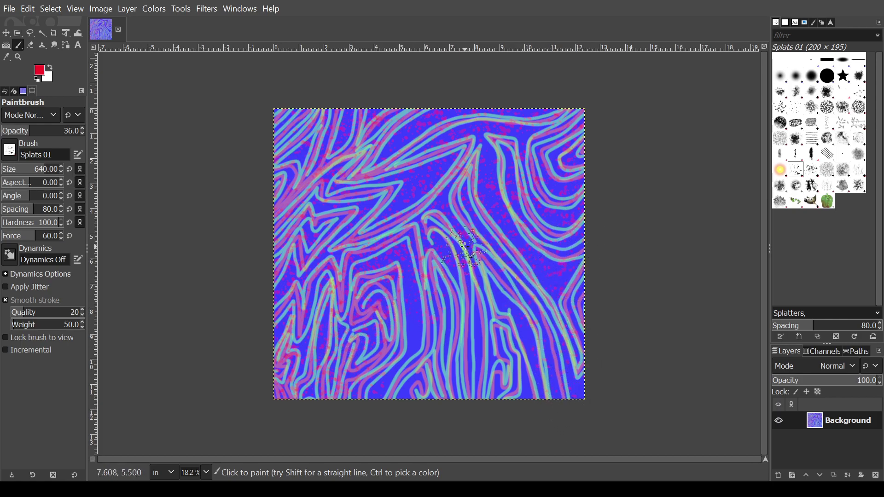
mouse_move(478, 322)
mouse_down()
mouse_move(426, 296)
mouse_move(346, 398)
mouse_move(386, 398)
mouse_move(412, 375)
mouse_move(417, 309)
mouse_move(414, 388)
mouse_move(380, 412)
mouse_move(433, 403)
mouse_move(450, 261)
mouse_move(456, 330)
mouse_up()
mouse_move(490, 420)
mouse_down()
mouse_move(490, 296)
mouse_move(479, 279)
mouse_move(486, 373)
mouse_move(507, 403)
mouse_move(543, 406)
mouse_move(557, 378)
mouse_move(555, 350)
mouse_move(571, 400)
mouse_move(579, 397)
mouse_move(586, 336)
mouse_move(576, 281)
mouse_move(371, 204)
mouse_up()
mouse_move(280, 191)
mouse_down()
mouse_move(290, 113)
mouse_move(278, 104)
mouse_move(263, 126)
mouse_move(276, 129)
mouse_move(253, 215)
mouse_move(291, 425)
mouse_move(312, 404)
mouse_move(320, 301)
mouse_up()
mouse_move(269, 353)
mouse_down()
mouse_move(271, 316)
mouse_move(296, 290)
mouse_move(351, 344)
mouse_move(343, 414)
mouse_move(373, 361)
mouse_move(370, 294)
mouse_move(403, 390)
mouse_move(384, 417)
mouse_move(411, 390)
mouse_move(459, 389)
mouse_move(444, 313)
mouse_move(403, 253)
mouse_move(391, 341)
mouse_move(374, 240)
mouse_move(340, 237)
mouse_move(401, 172)
mouse_move(344, 179)
mouse_move(324, 164)
mouse_move(424, 136)
mouse_move(493, 138)
mouse_move(473, 183)
mouse_move(514, 134)
mouse_move(481, 110)
mouse_move(381, 109)
mouse_move(339, 129)
mouse_move(568, 113)
mouse_move(598, 124)
mouse_up()
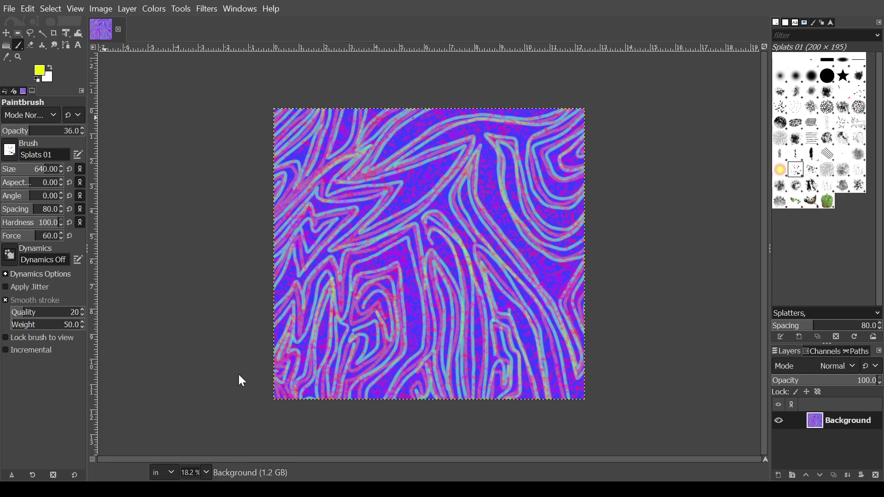
Step: Paint yellow splatter texture across the canvas with the Splats 01 brush, using opacity 28 and size 580
click(82, 135)
scroll(82, 137, down, 4)
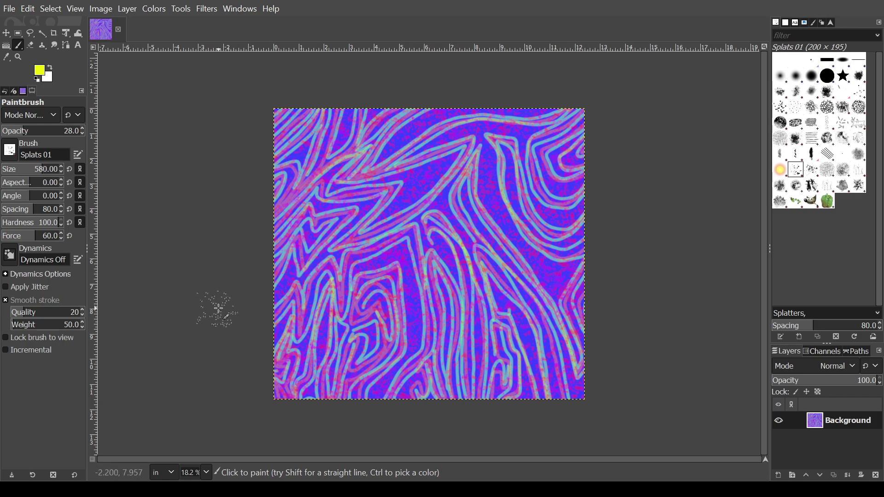
mouse_move(275, 414)
mouse_down()
mouse_move(284, 267)
mouse_move(303, 387)
mouse_move(315, 404)
mouse_move(326, 390)
mouse_move(322, 348)
mouse_move(281, 263)
mouse_move(272, 215)
mouse_move(284, 129)
mouse_move(298, 114)
mouse_move(319, 121)
mouse_move(301, 200)
mouse_move(308, 359)
mouse_move(355, 402)
mouse_move(392, 399)
mouse_move(391, 382)
mouse_move(349, 330)
mouse_up()
mouse_move(349, 275)
mouse_down()
mouse_move(401, 373)
mouse_move(427, 393)
mouse_move(397, 260)
mouse_move(326, 226)
mouse_move(401, 206)
mouse_move(457, 149)
mouse_move(356, 190)
mouse_move(311, 186)
mouse_move(394, 146)
mouse_move(315, 113)
mouse_move(348, 128)
mouse_move(296, 161)
mouse_move(290, 155)
mouse_move(410, 115)
mouse_move(596, 117)
mouse_move(424, 139)
mouse_move(356, 184)
mouse_move(502, 151)
mouse_move(589, 160)
mouse_move(477, 163)
mouse_move(402, 177)
mouse_move(432, 164)
mouse_move(606, 181)
mouse_move(460, 192)
mouse_move(367, 219)
mouse_move(531, 197)
mouse_move(608, 212)
mouse_move(559, 212)
mouse_move(487, 193)
mouse_move(448, 201)
mouse_move(405, 232)
mouse_move(421, 245)
mouse_move(511, 223)
mouse_move(601, 241)
mouse_move(474, 222)
mouse_move(407, 253)
mouse_move(520, 249)
mouse_move(574, 265)
mouse_move(588, 260)
mouse_move(470, 264)
mouse_move(422, 278)
mouse_move(376, 313)
mouse_move(518, 285)
mouse_move(620, 294)
mouse_move(482, 310)
mouse_move(357, 358)
mouse_move(350, 377)
mouse_move(389, 377)
mouse_move(541, 326)
mouse_move(626, 334)
mouse_move(590, 322)
mouse_move(506, 329)
mouse_move(448, 351)
mouse_move(410, 394)
mouse_move(550, 349)
mouse_move(541, 362)
mouse_move(444, 400)
mouse_move(532, 374)
mouse_move(580, 385)
mouse_move(499, 405)
mouse_move(586, 410)
mouse_move(602, 349)
mouse_move(588, 263)
mouse_move(525, 269)
mouse_move(579, 231)
mouse_move(477, 206)
mouse_move(589, 159)
mouse_move(550, 115)
mouse_move(442, 115)
mouse_move(430, 124)
mouse_move(488, 144)
mouse_move(363, 248)
mouse_move(443, 203)
mouse_move(324, 262)
mouse_move(298, 371)
mouse_move(328, 396)
mouse_move(370, 361)
mouse_move(357, 286)
mouse_up()
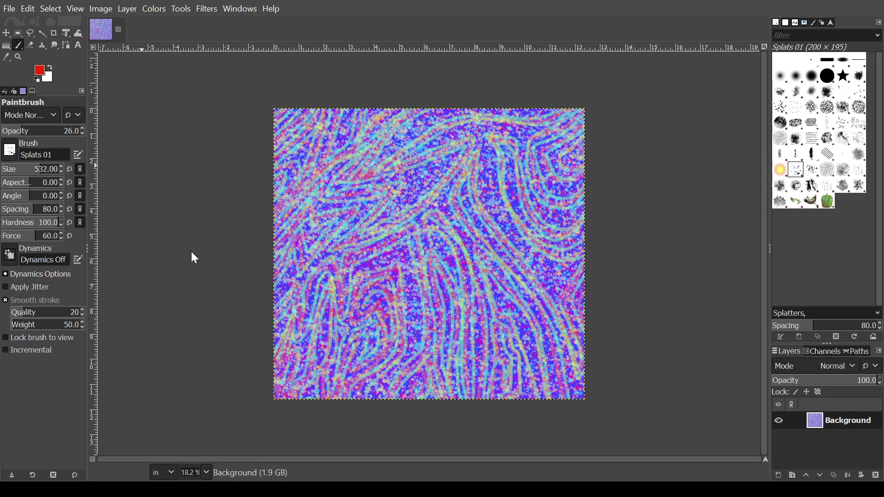
Step: Raise the opacity of the red Splats 01 brush to 27
click(83, 129)
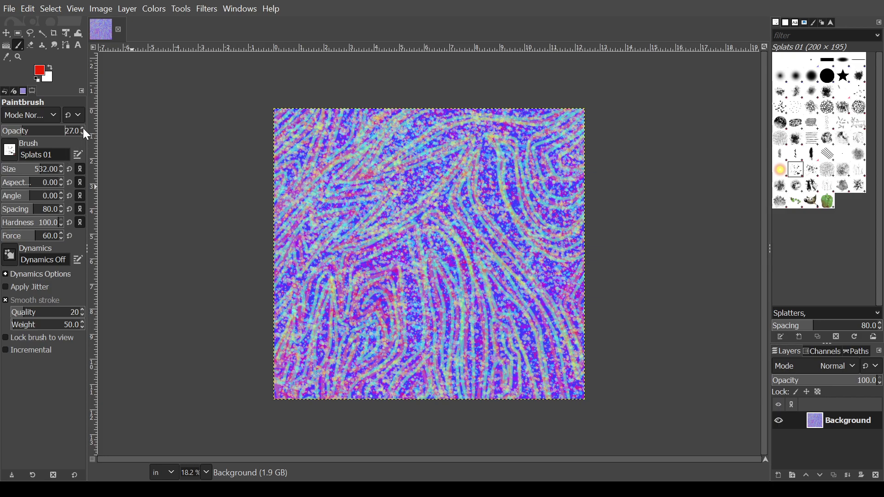